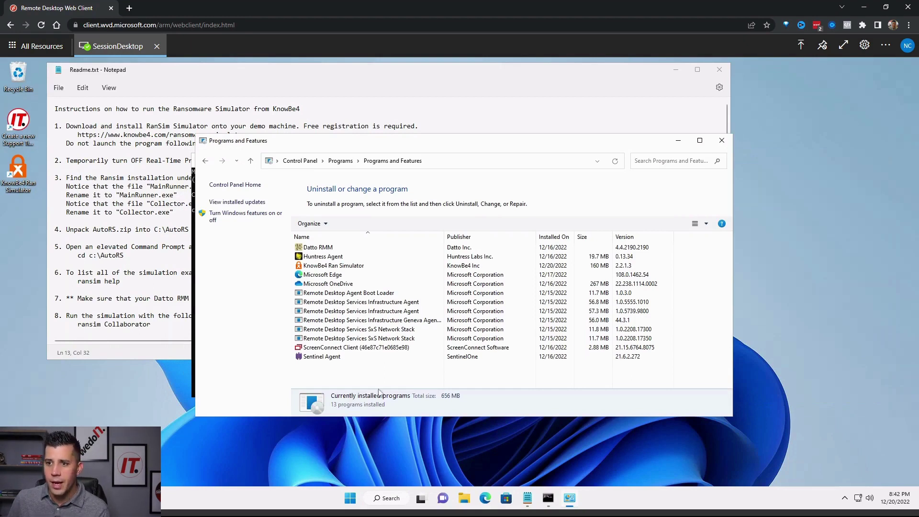
Inspect the Datto RMM, Sentinel Agent and Huntress Agent entries in Programs and Features.
click(374, 247)
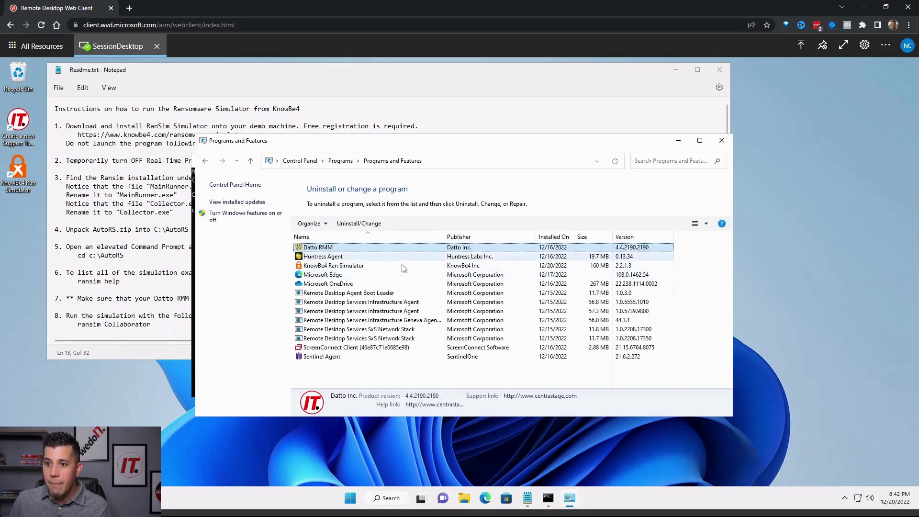
click(360, 356)
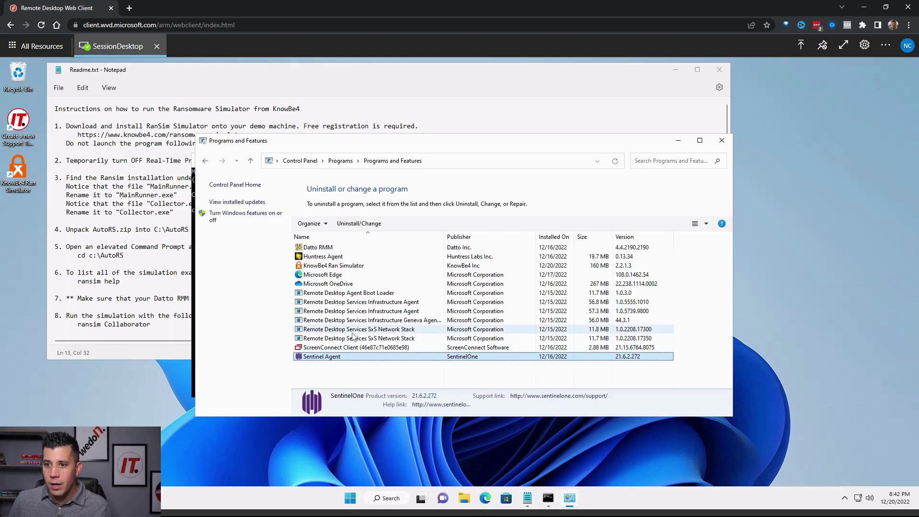
click(363, 257)
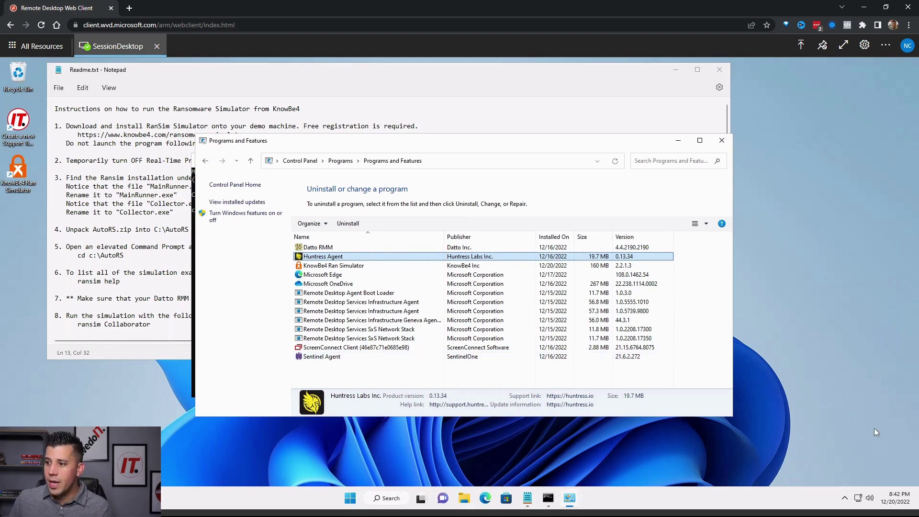
click(844, 498)
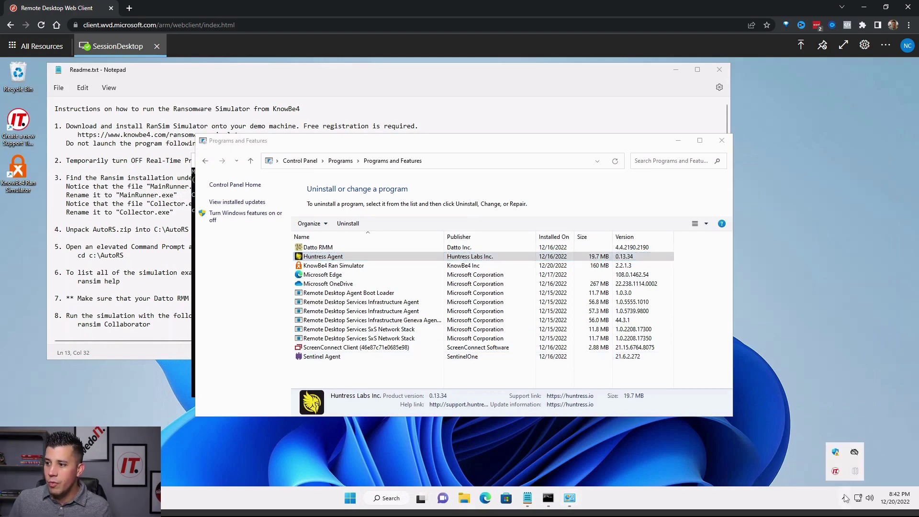
click(835, 453)
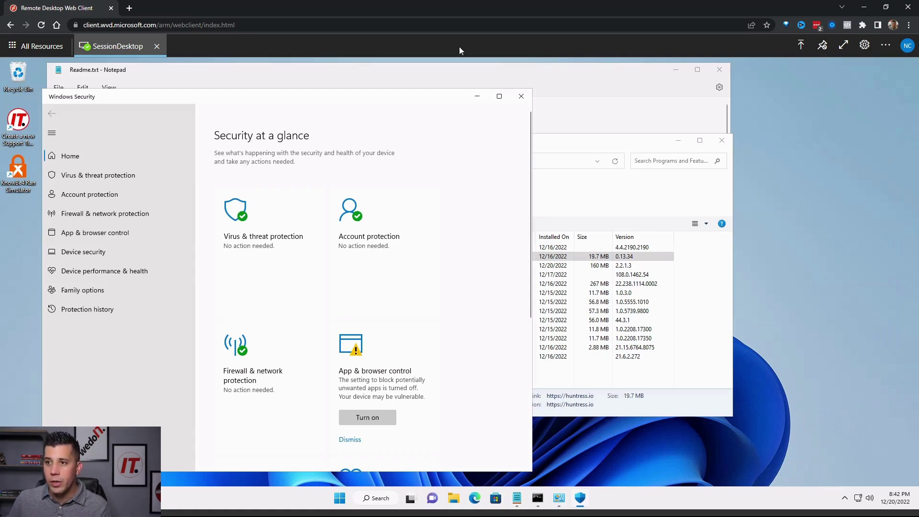
click(521, 97)
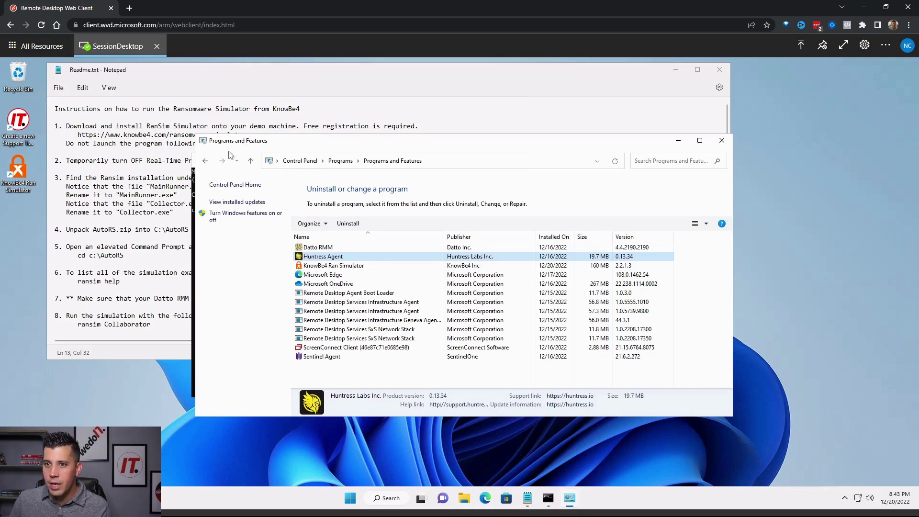
Close Programs and Features and run 'ransim Collaborator' in the administrator Command Prompt.
click(721, 140)
click(309, 225)
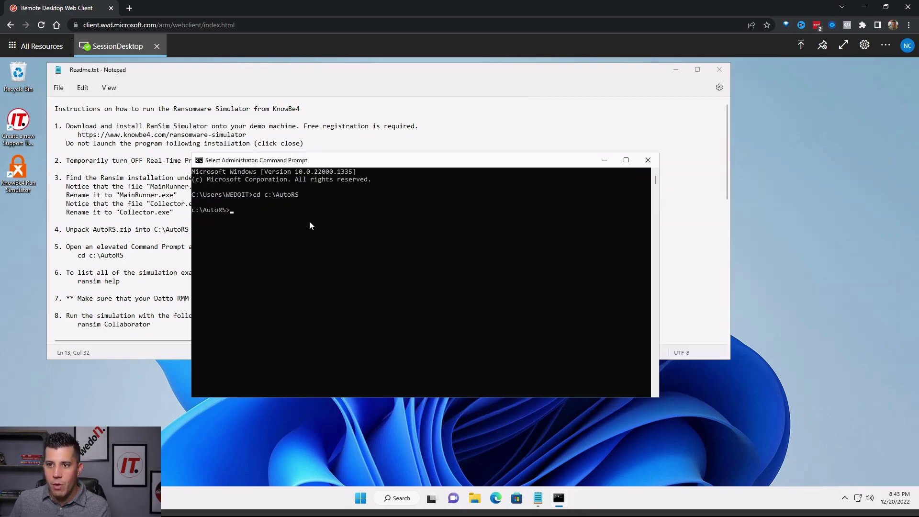
click(234, 211)
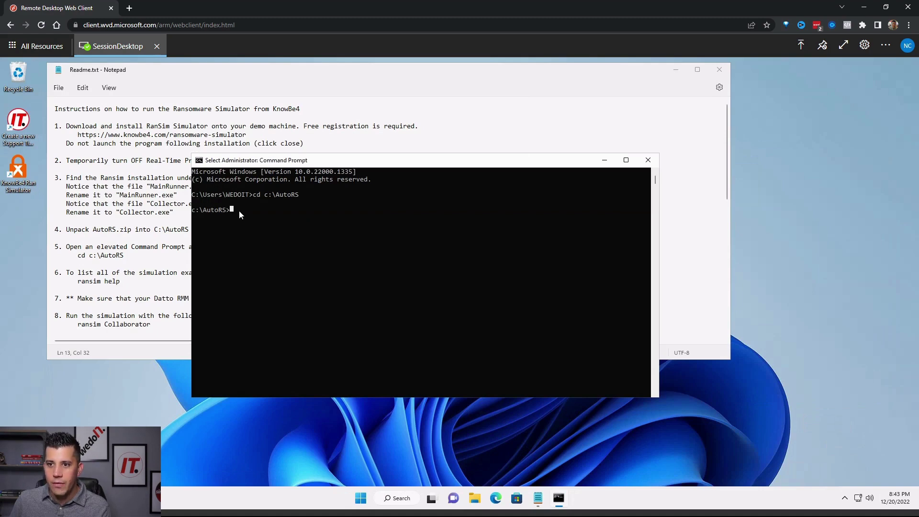
text(ra)
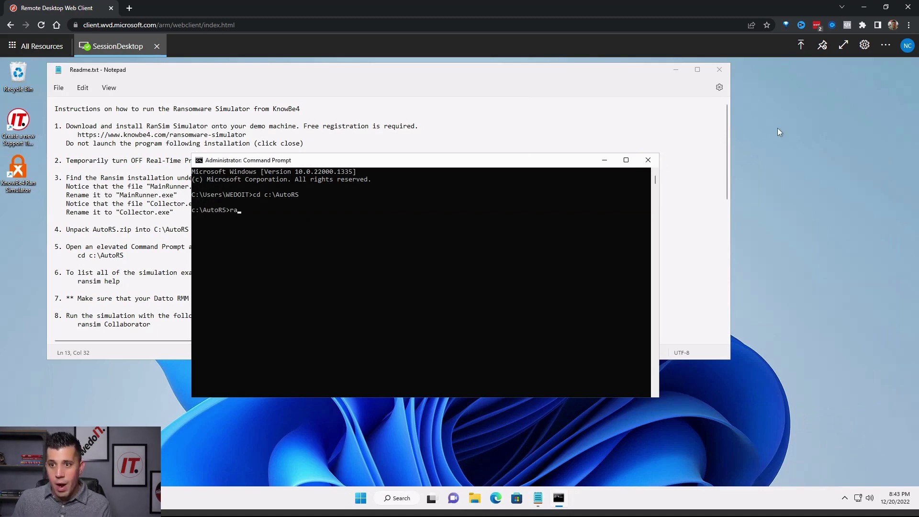
text(nsim Coll)
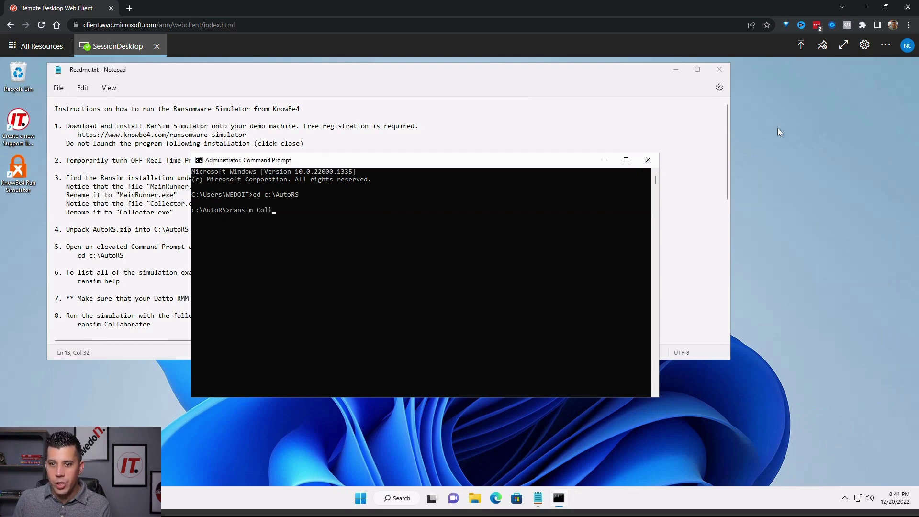
text(aborator)
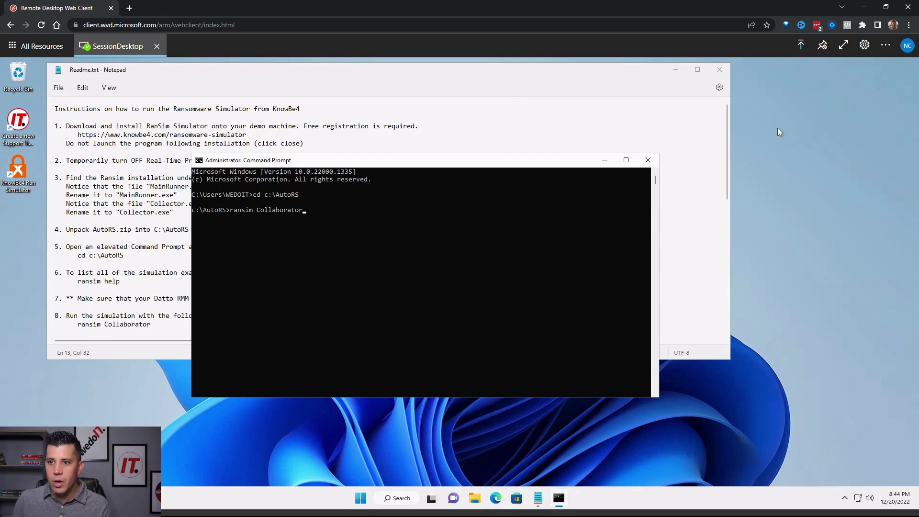
key(Return)
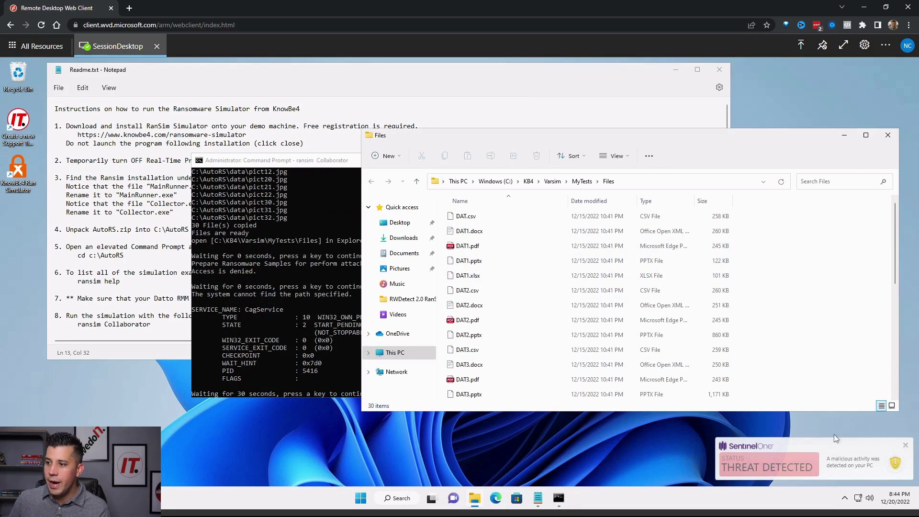
Open the SentinelOne MainRunner.exe threat report, then lay out it, Command Prompt and the Files folder.
click(833, 471)
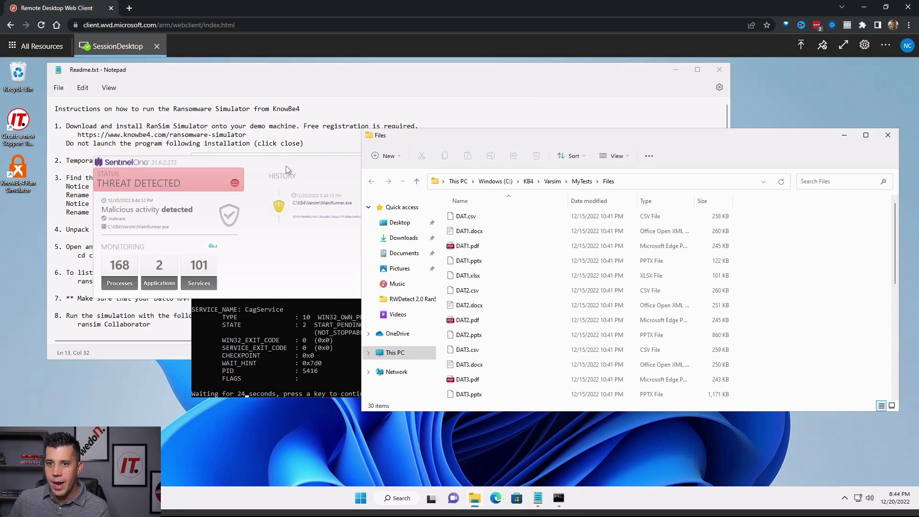
drag(286, 166, 209, 194)
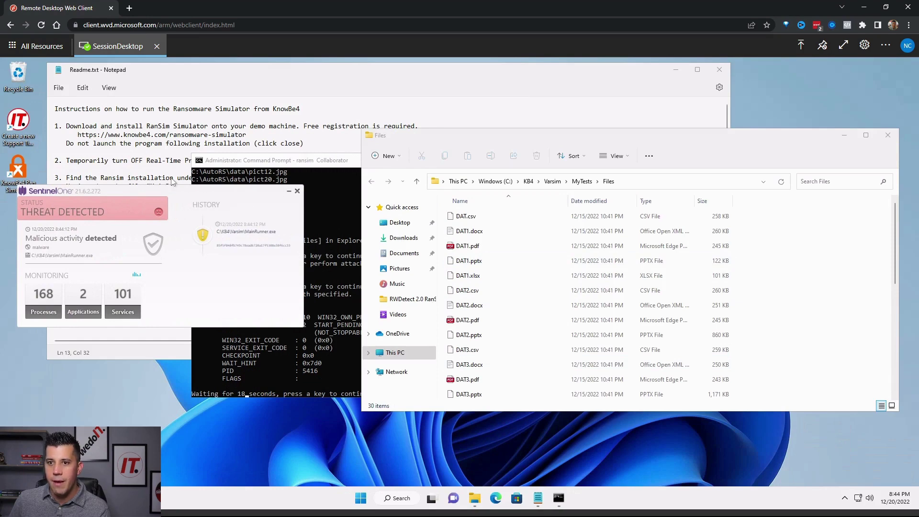
drag(181, 196, 160, 354)
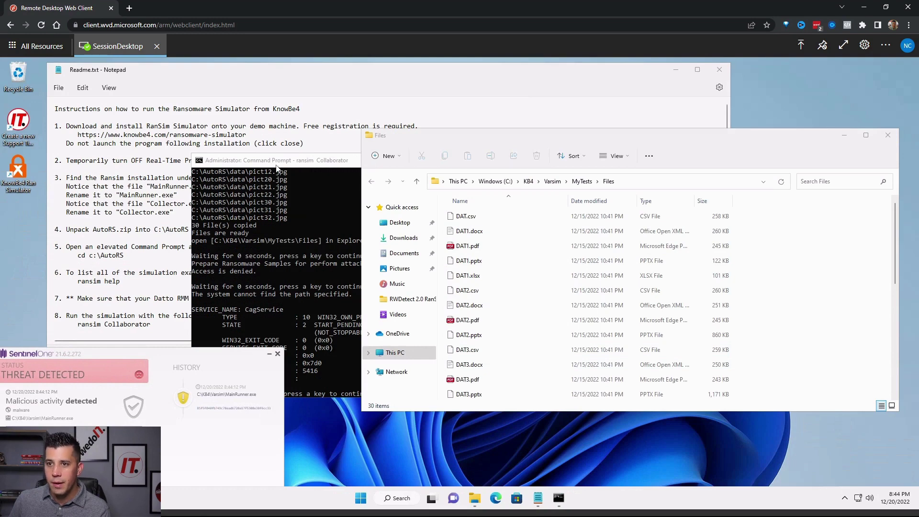
drag(276, 167, 128, 99)
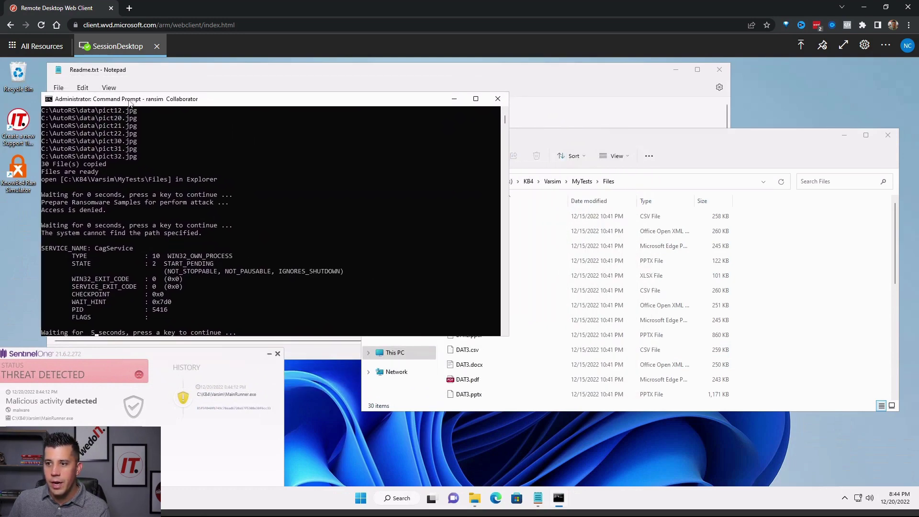
click(547, 137)
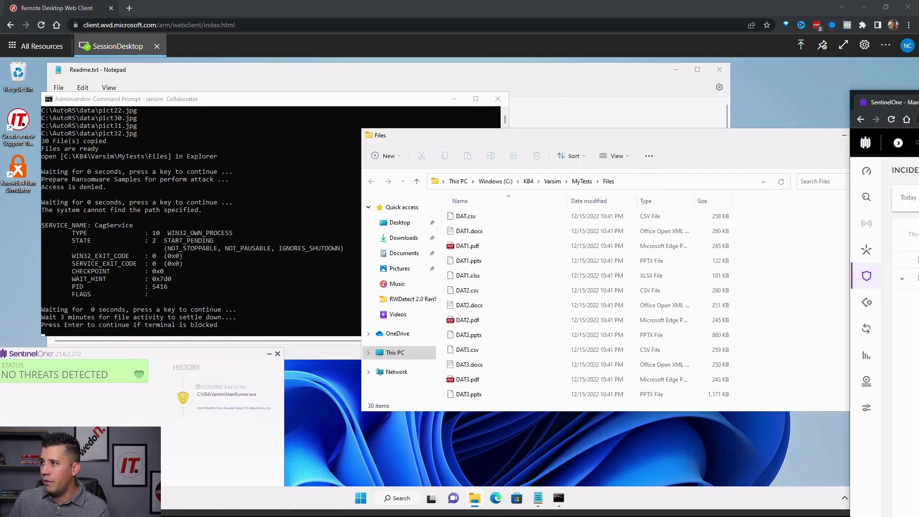
Merge the console into Chrome and check MainRunner.exe's kill, quarantine, remediation and rollback status.
drag(918, 110, 223, 91)
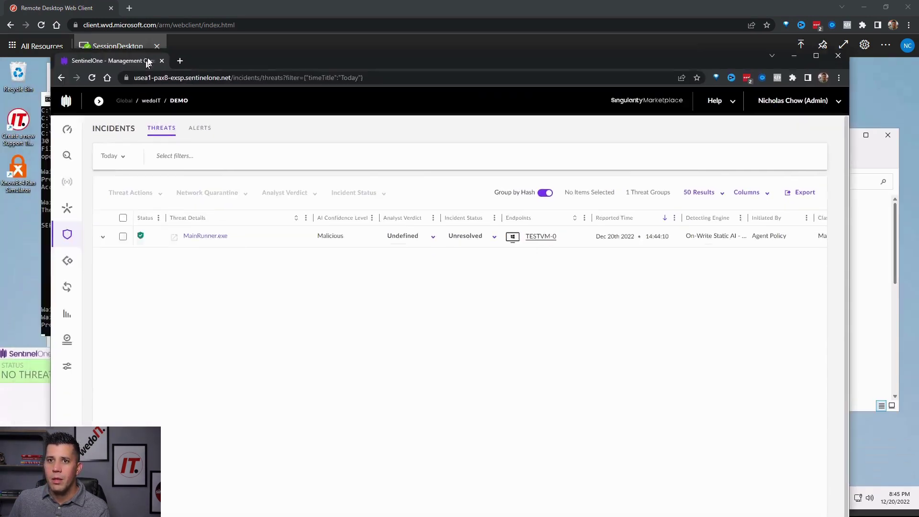
drag(148, 63, 177, 8)
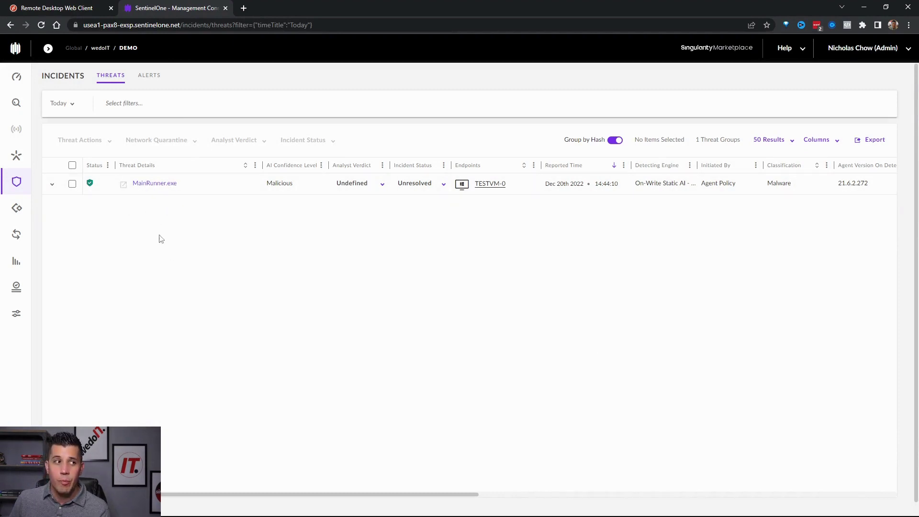
click(145, 184)
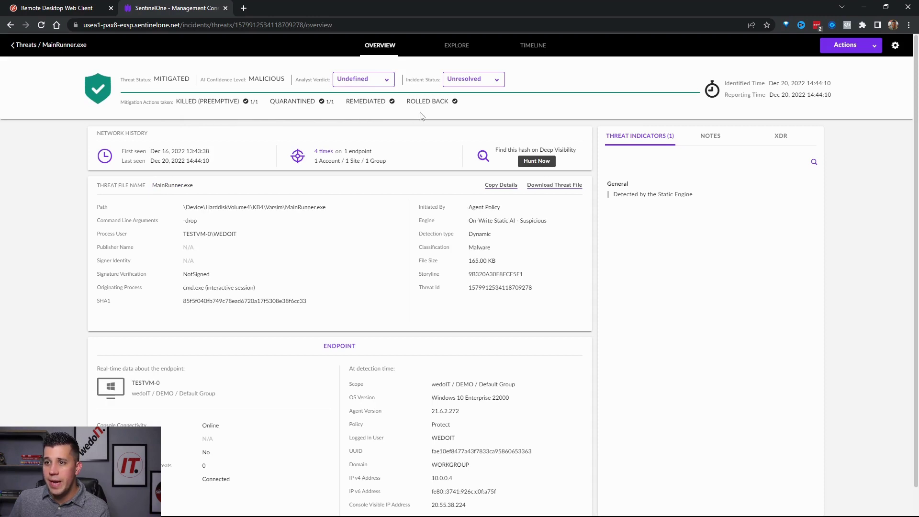
mouse_move(284, 96)
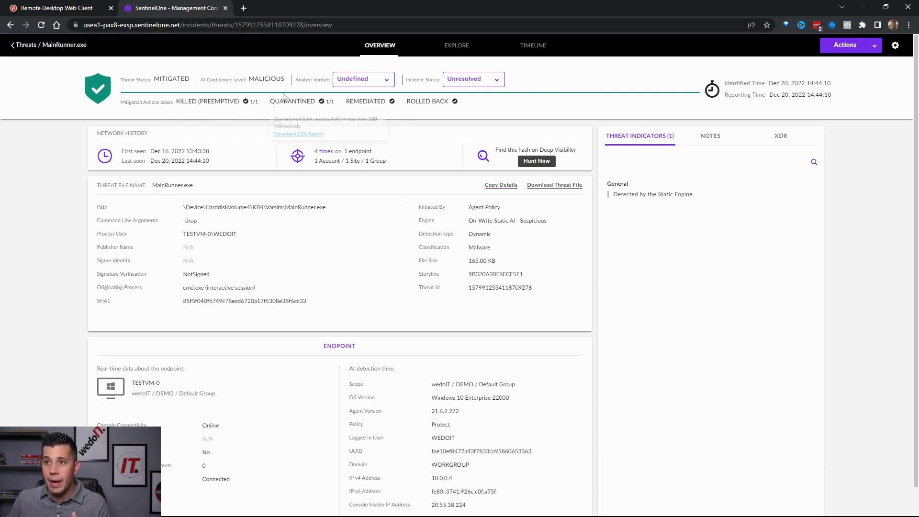
mouse_move(433, 106)
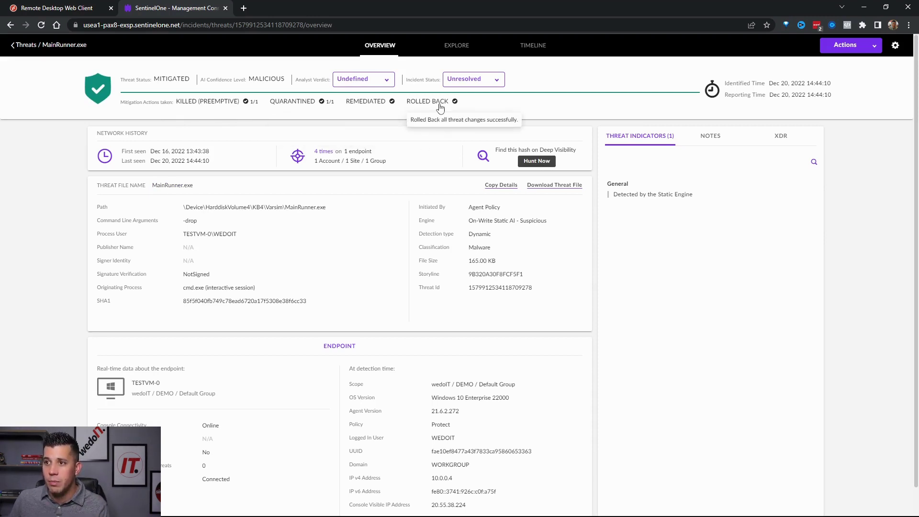
mouse_move(228, 105)
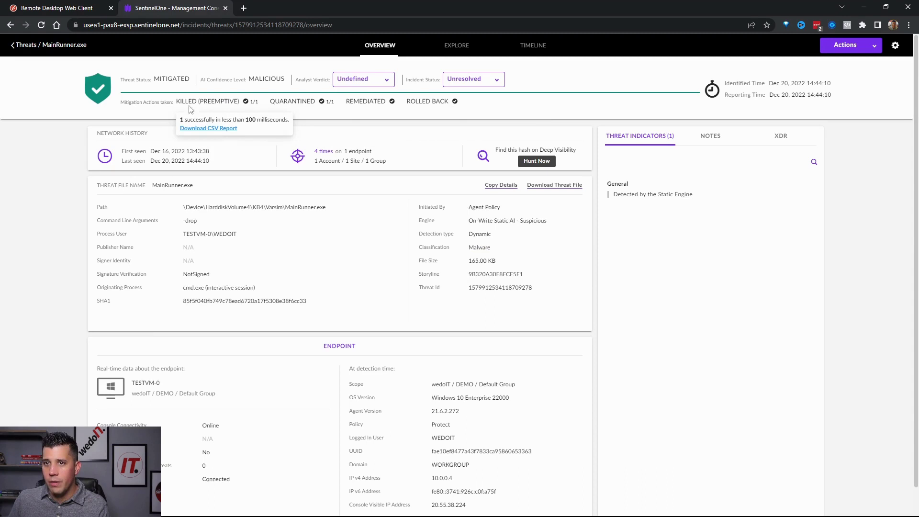
Expand the MainRunner.exe row in today's threats and bring up its Mitigation Actions dialog.
click(16, 45)
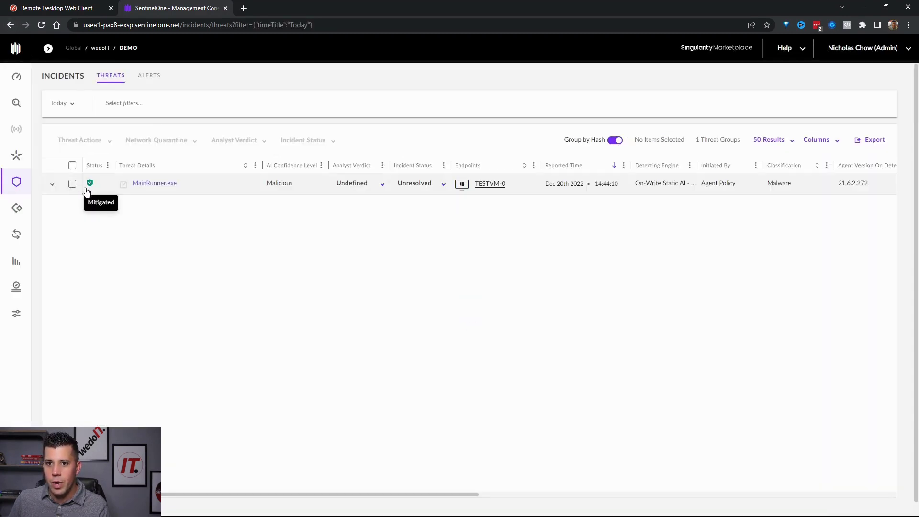
click(53, 191)
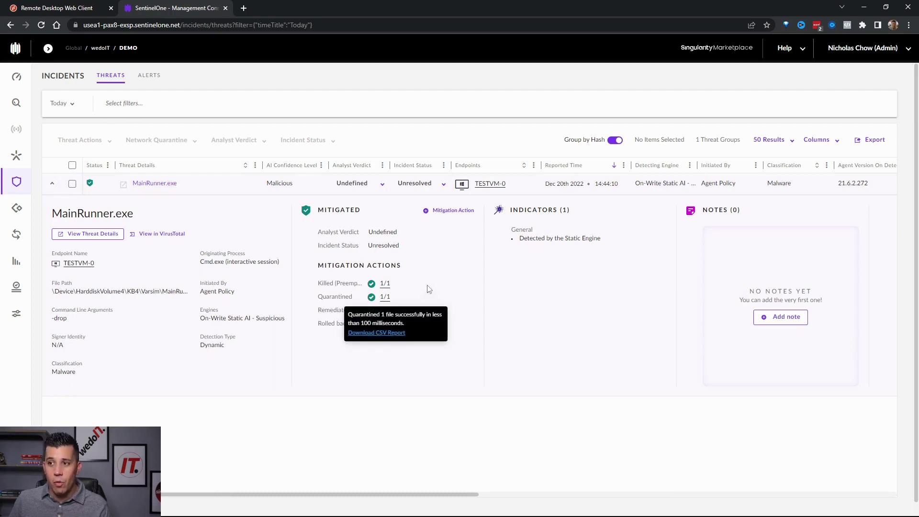
mouse_move(429, 282)
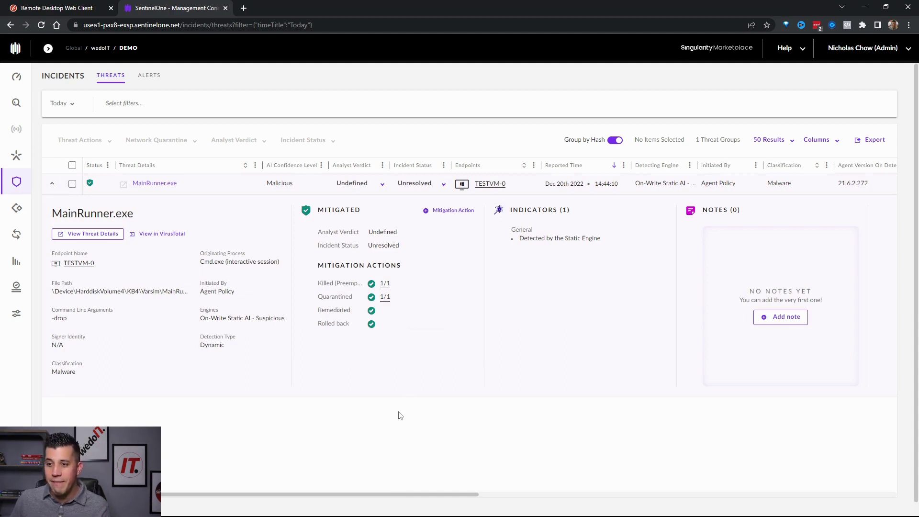
mouse_move(385, 283)
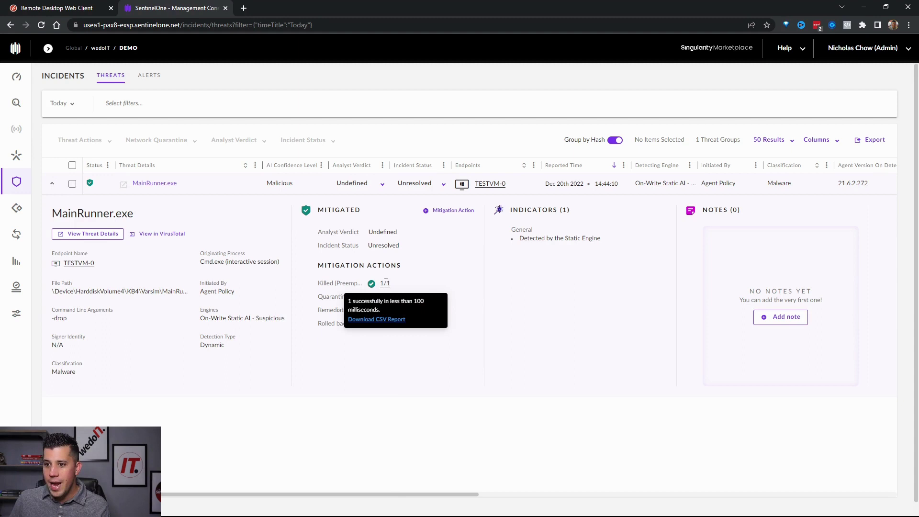
click(443, 211)
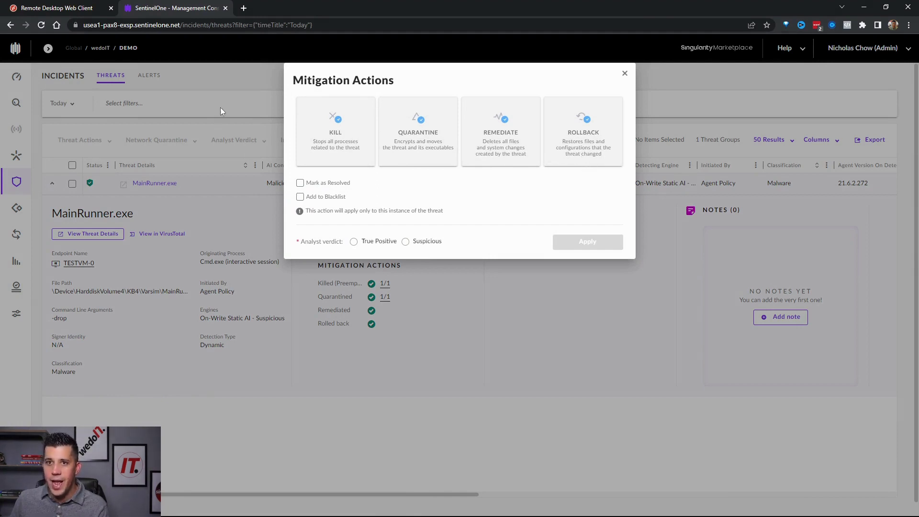
click(78, 12)
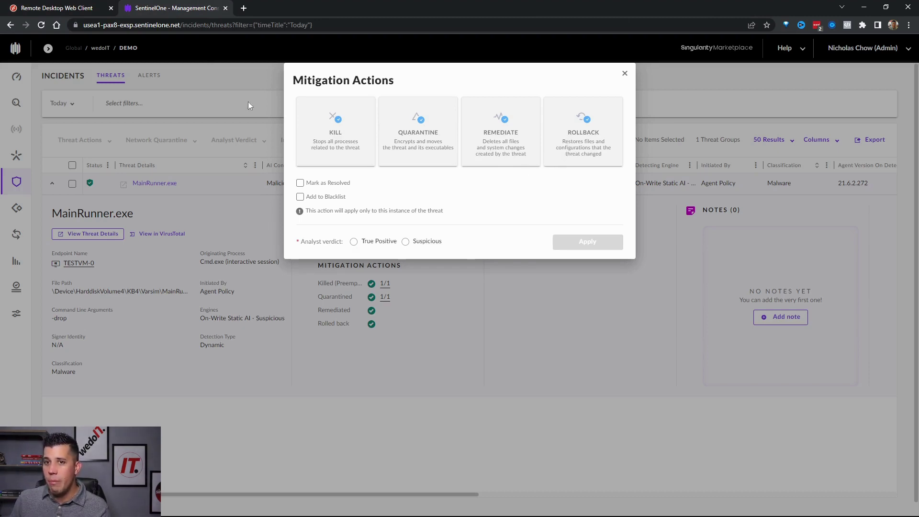
Return to the remote session and view the Command Prompt's blocked-Collaborator output.
click(64, 10)
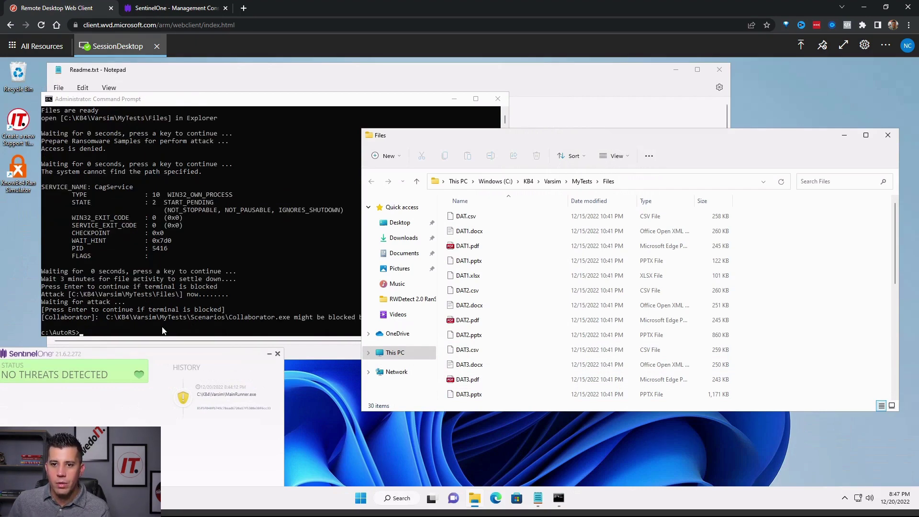
click(283, 325)
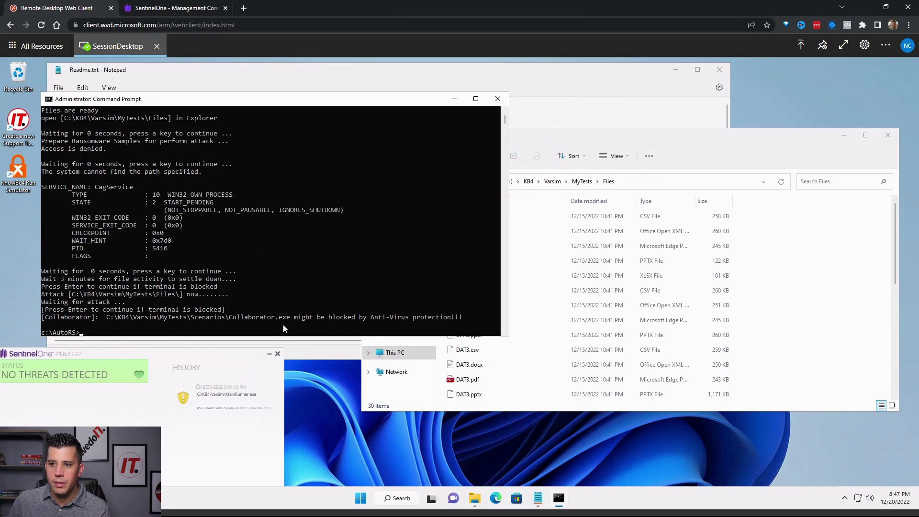
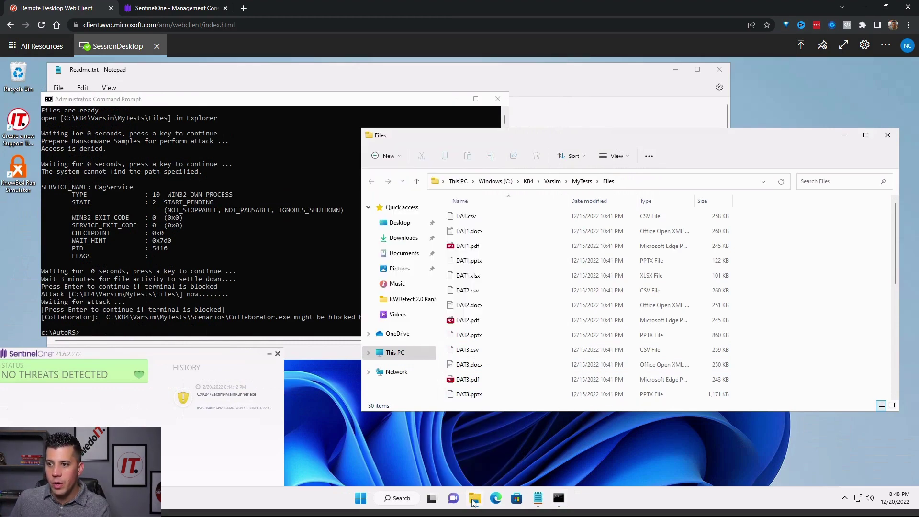
click(401, 354)
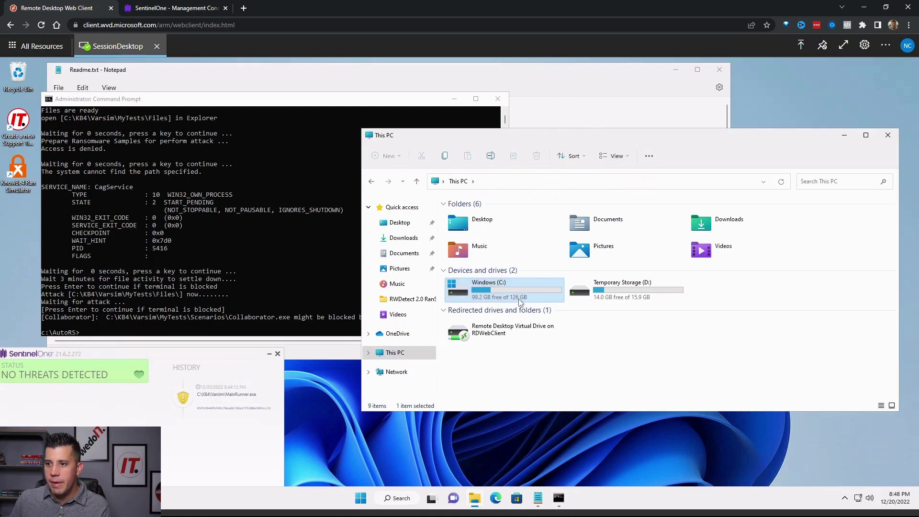
double_click(488, 286)
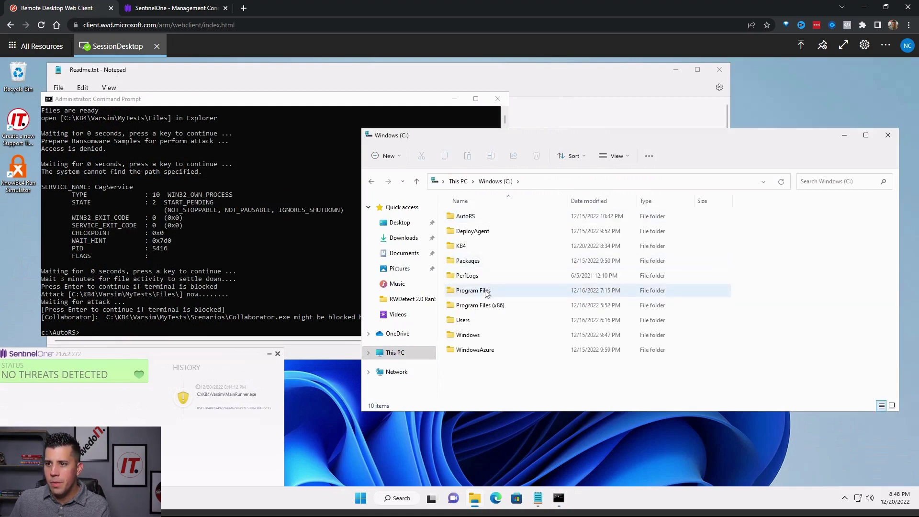
double_click(479, 249)
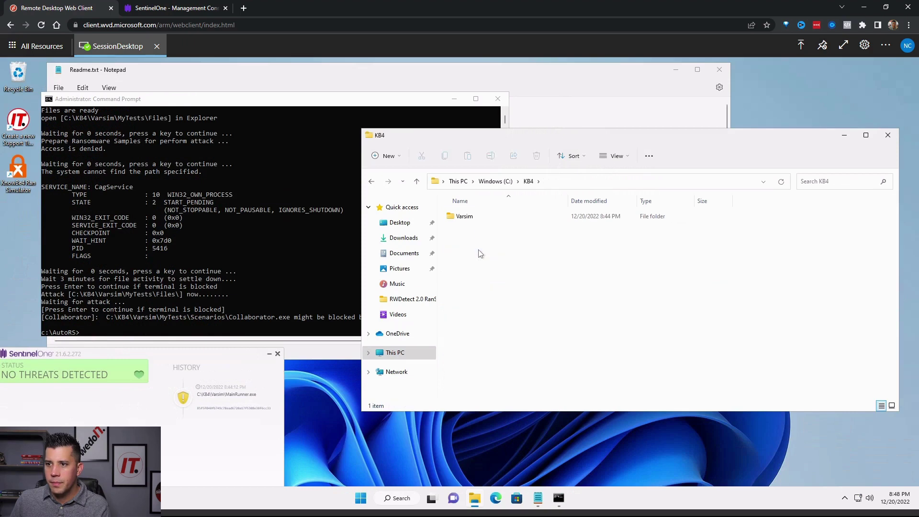
double_click(477, 220)
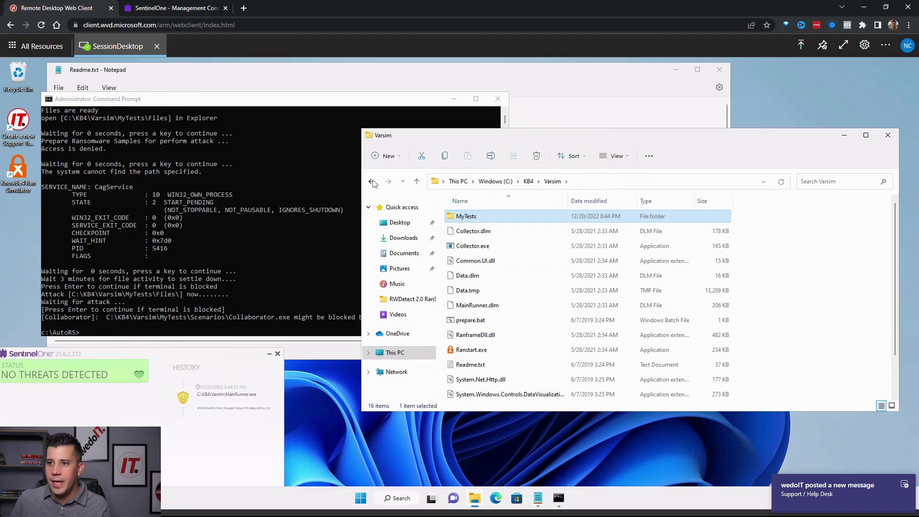
click(372, 182)
click(373, 181)
click(372, 182)
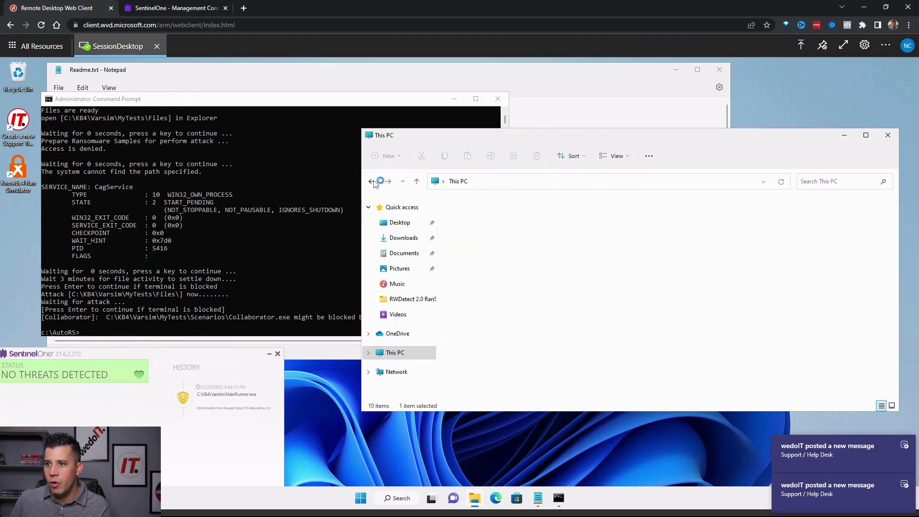
click(373, 181)
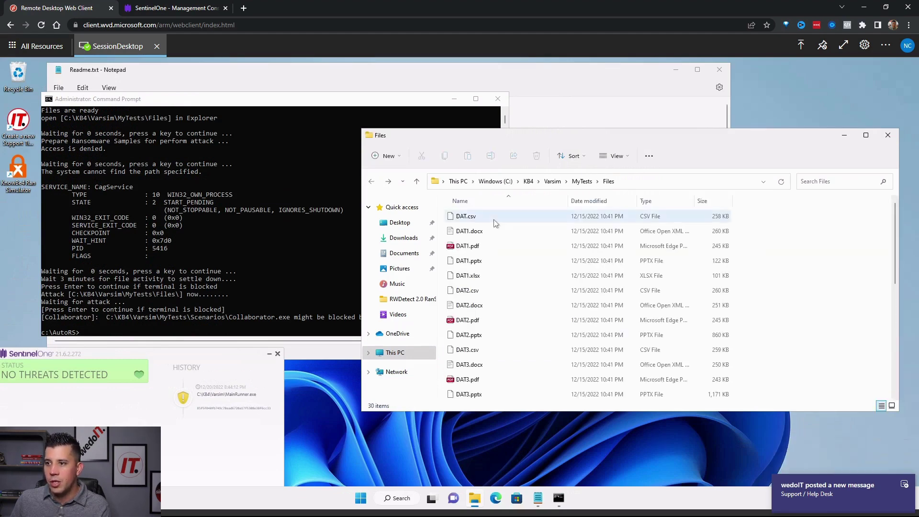